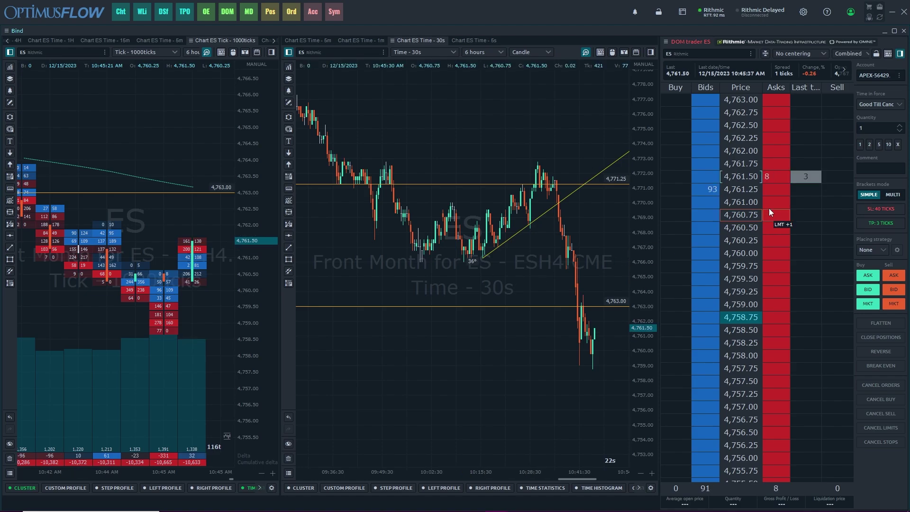
- Set the number of levels to 25 in the DOM trader's view settings and close the settings
{"action": "middle_click", "coordinate": [743, 220]}
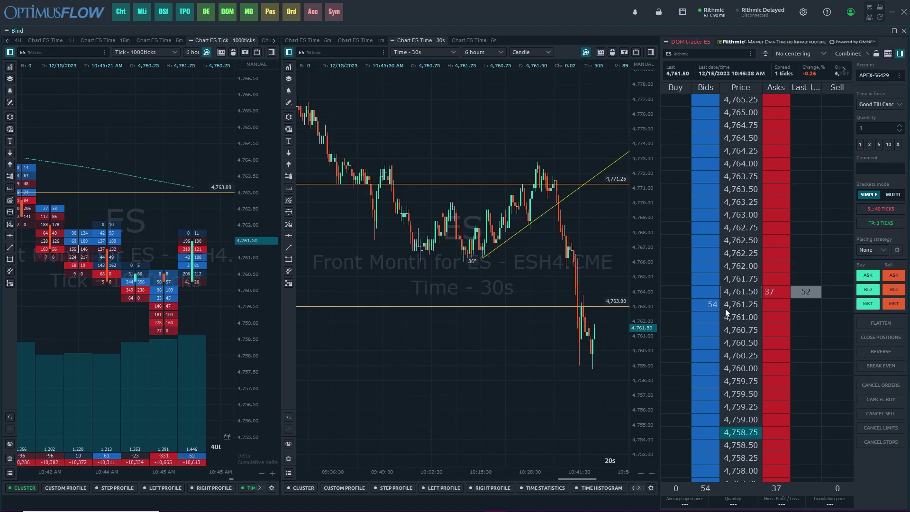
{"action": "right_click", "coordinate": [743, 285]}
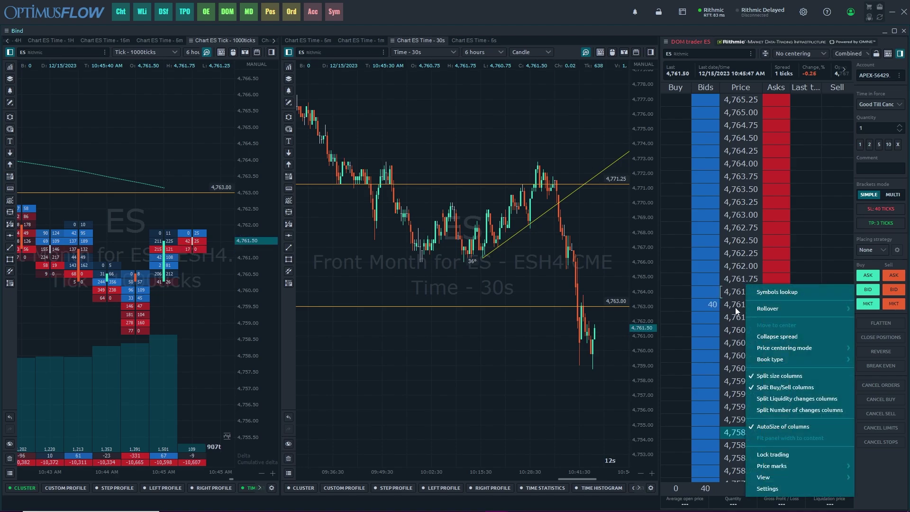
{"action": "left_click", "coordinate": [765, 488]}
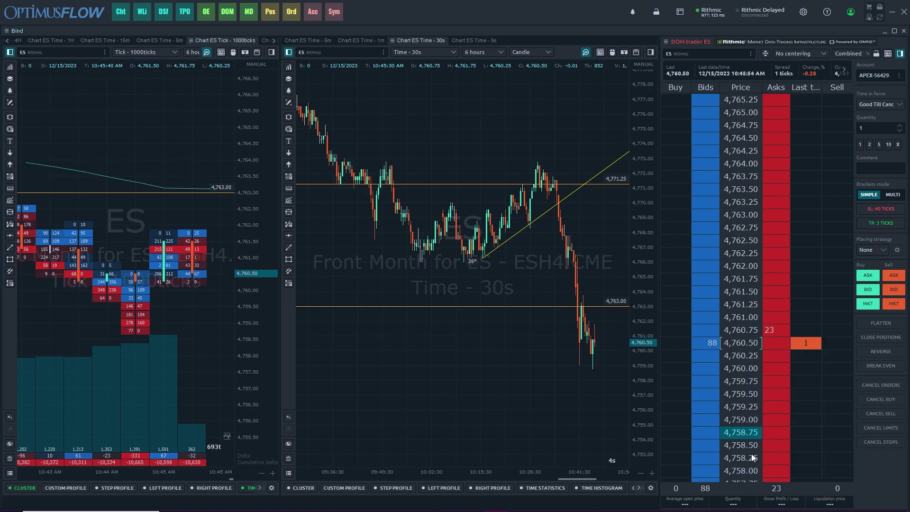
{"action": "scroll", "coordinate": [485, 243], "scroll_direction": "down", "scroll_amount": 5}
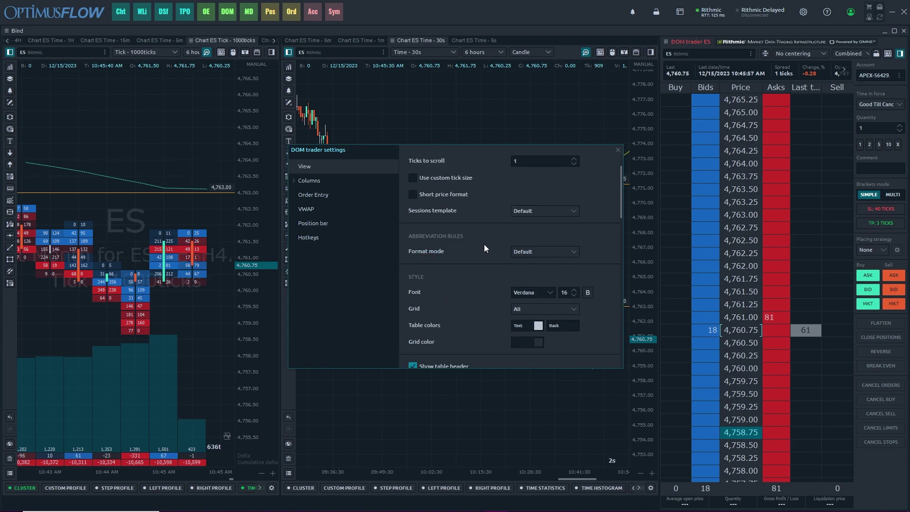
{"action": "scroll", "coordinate": [484, 244], "scroll_direction": "down", "scroll_amount": 1}
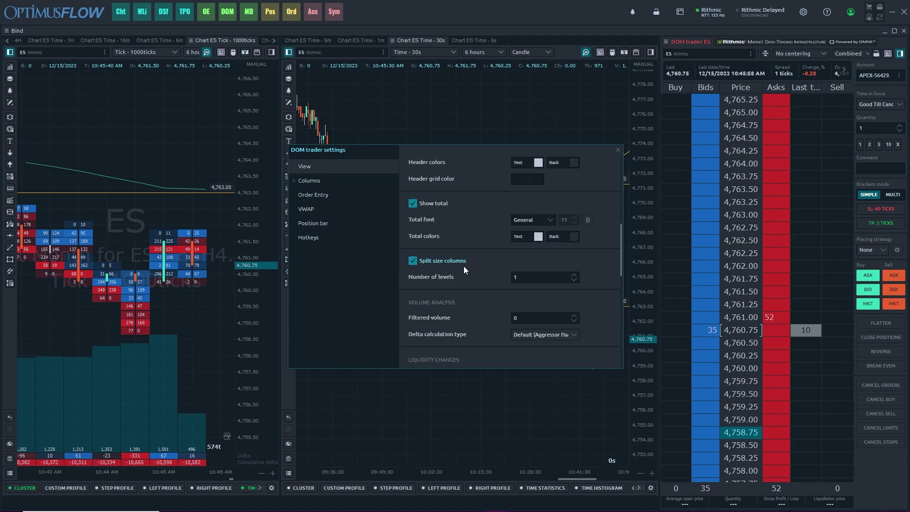
{"action": "double_click", "coordinate": [522, 277]}
{"action": "type", "text": "2"}
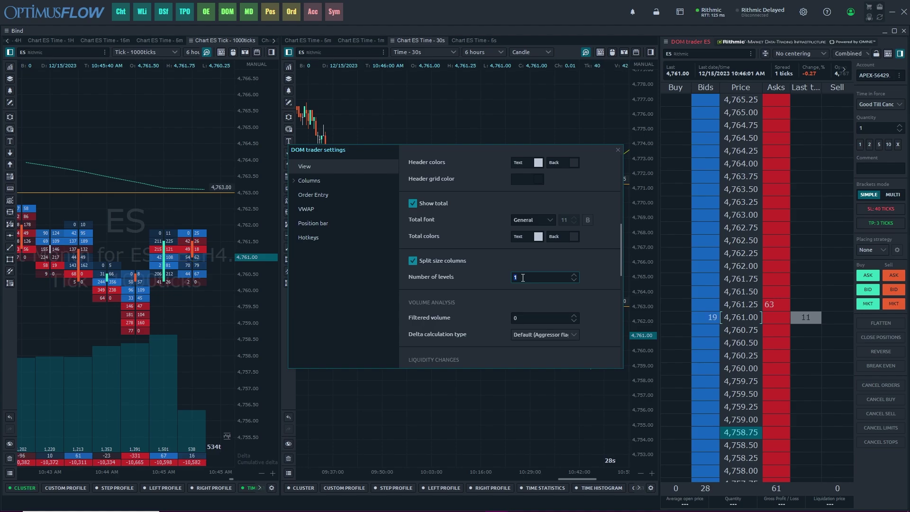
{"action": "type", "text": "5"}
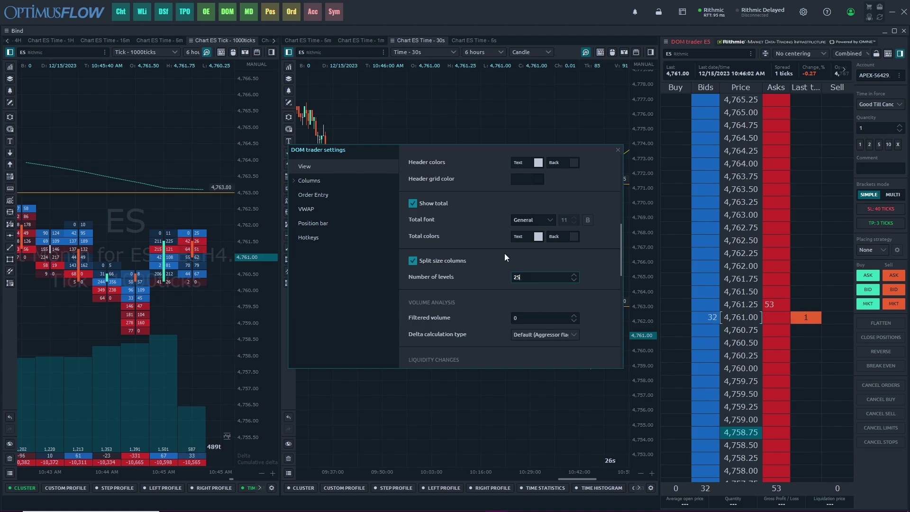
{"action": "left_click", "coordinate": [504, 253]}
{"action": "left_click", "coordinate": [618, 149]}
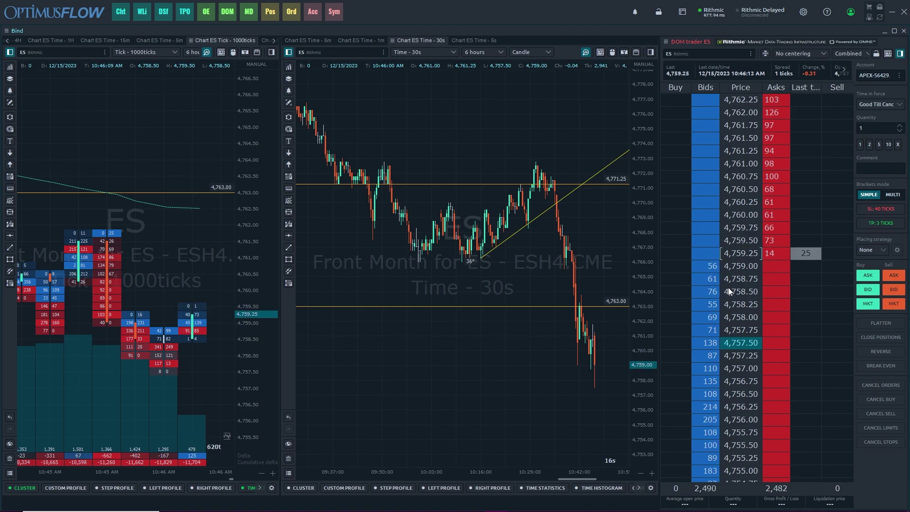
- Examine the bid and ask sizes above and below the current price in the DOM trader ladder
{"action": "scroll", "coordinate": [737, 385], "scroll_direction": "down", "scroll_amount": 4}
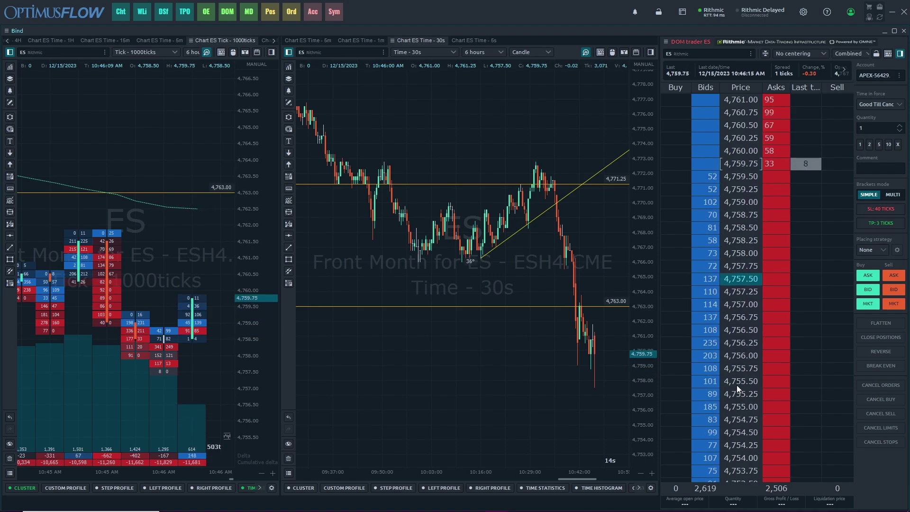
{"action": "scroll", "coordinate": [737, 380], "scroll_direction": "up", "scroll_amount": 2}
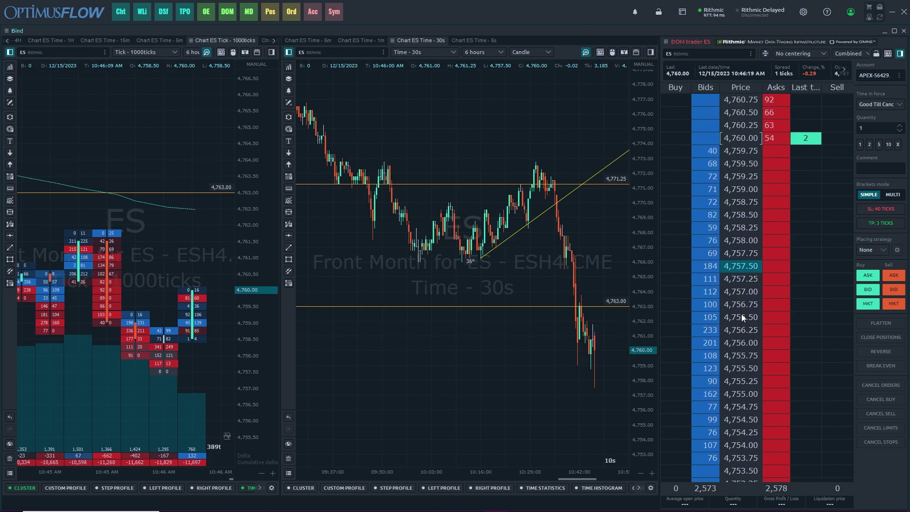
{"action": "scroll", "coordinate": [738, 317], "scroll_direction": "up", "scroll_amount": 2}
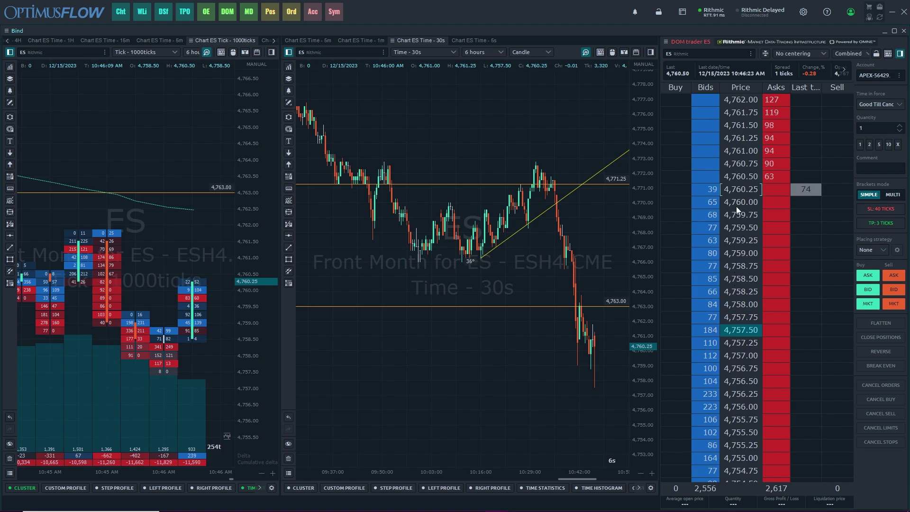
{"action": "scroll", "coordinate": [744, 252], "scroll_direction": "up", "scroll_amount": 2}
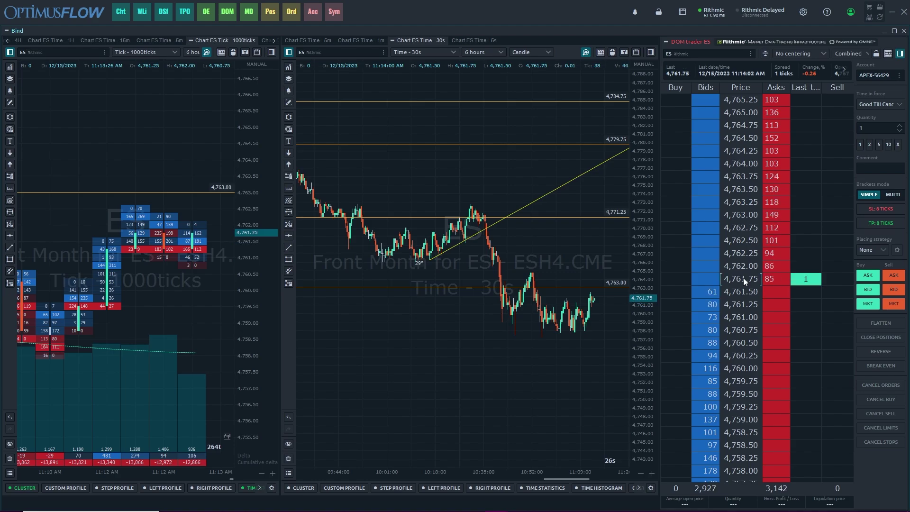
{"action": "scroll", "coordinate": [736, 285], "scroll_direction": "down", "scroll_amount": 7}
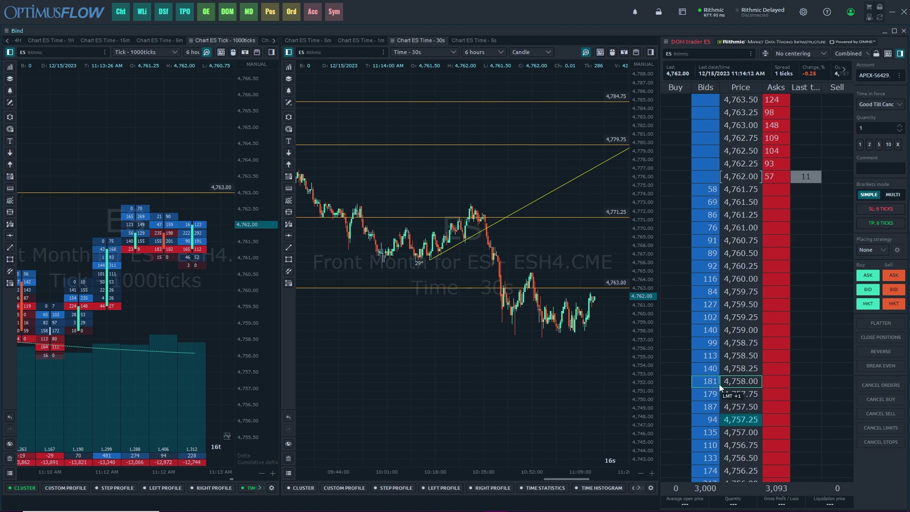
{"action": "scroll", "coordinate": [731, 377], "scroll_direction": "up", "scroll_amount": 19}
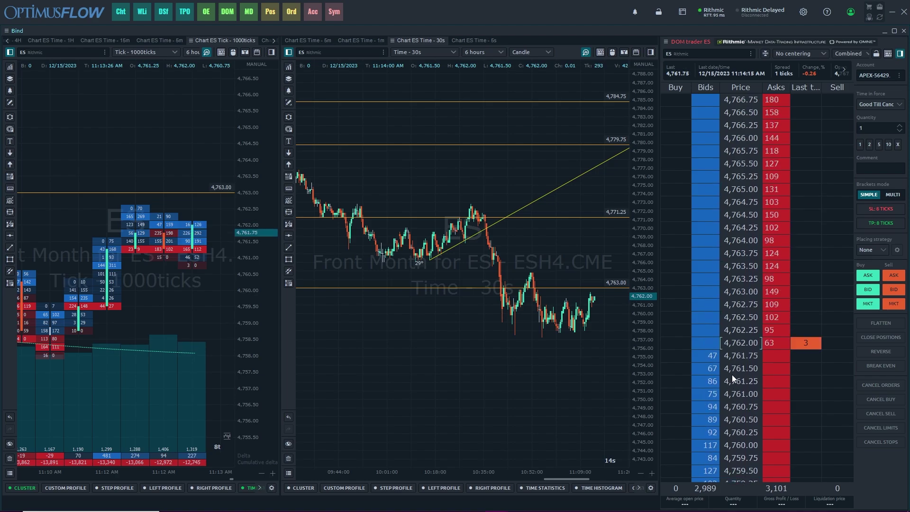
{"action": "scroll", "coordinate": [754, 346], "scroll_direction": "up", "scroll_amount": 1}
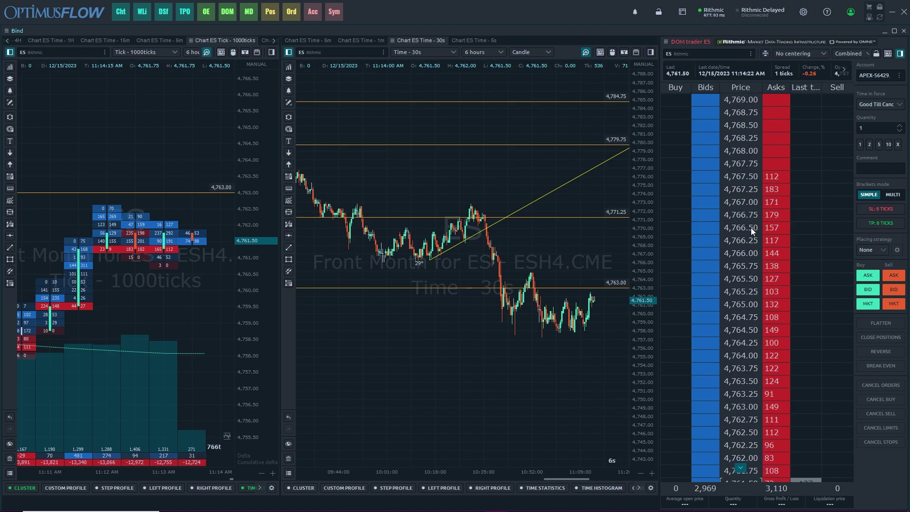
{"action": "scroll", "coordinate": [751, 227], "scroll_direction": "down", "scroll_amount": 2}
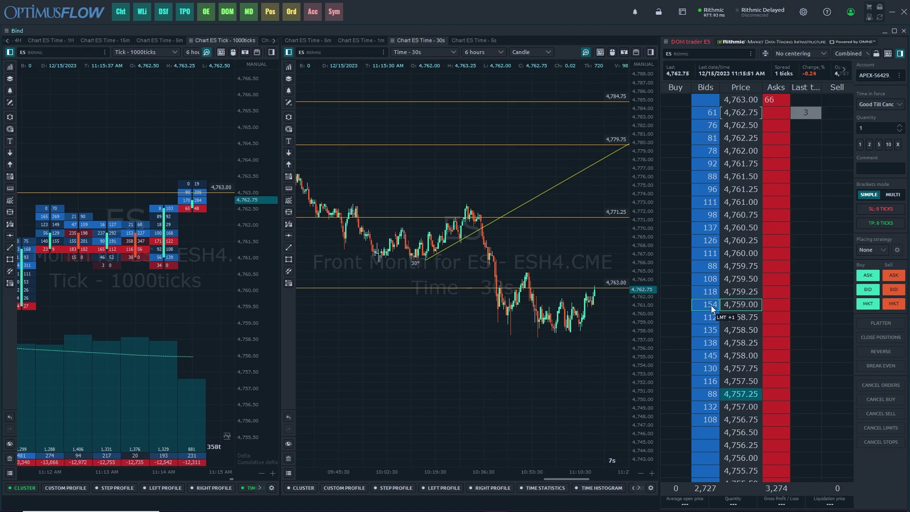
{"action": "left_click", "coordinate": [711, 305]}
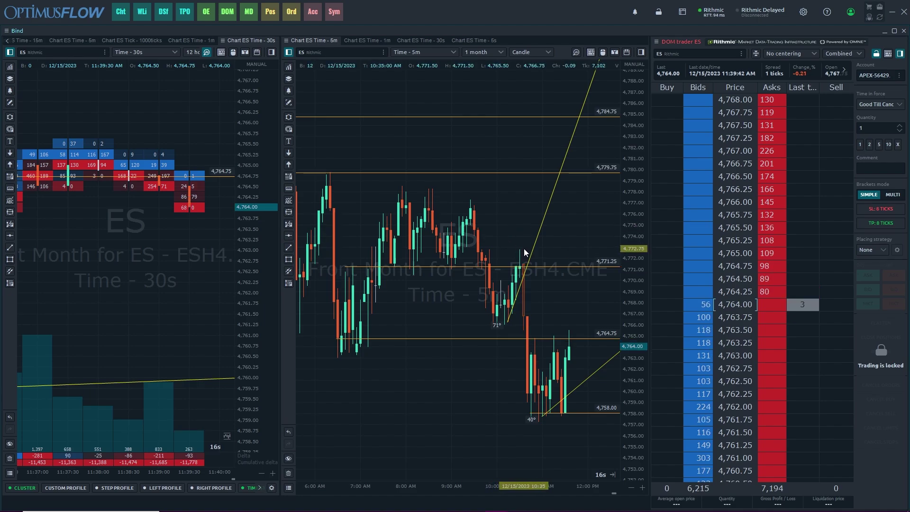
- Open a DOM surface and load the ES future from the CME futures list into it
{"action": "left_click", "coordinate": [54, 12]}
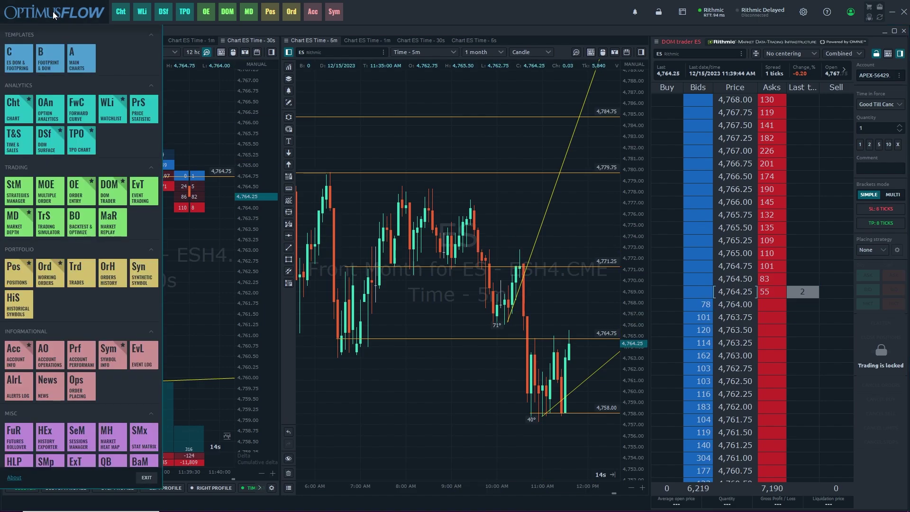
{"action": "left_click", "coordinate": [52, 146]}
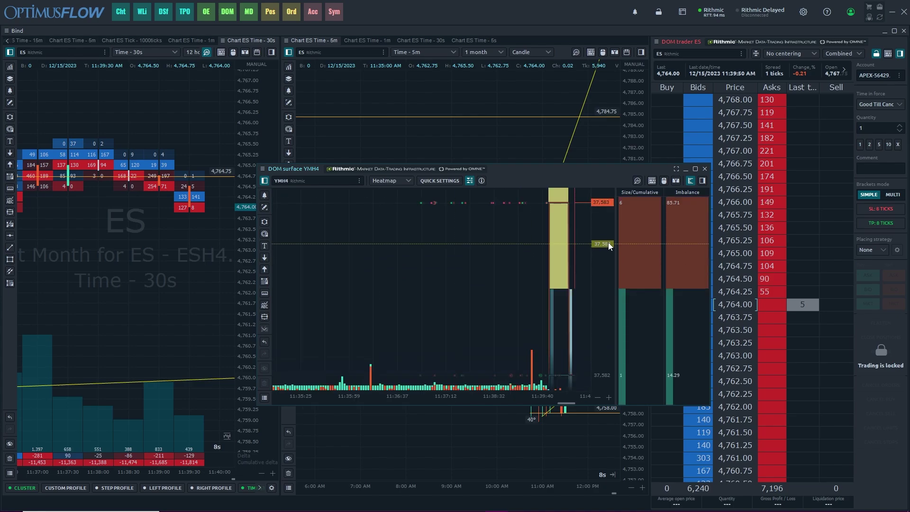
{"action": "left_click", "coordinate": [321, 181]}
{"action": "left_click", "coordinate": [278, 212]}
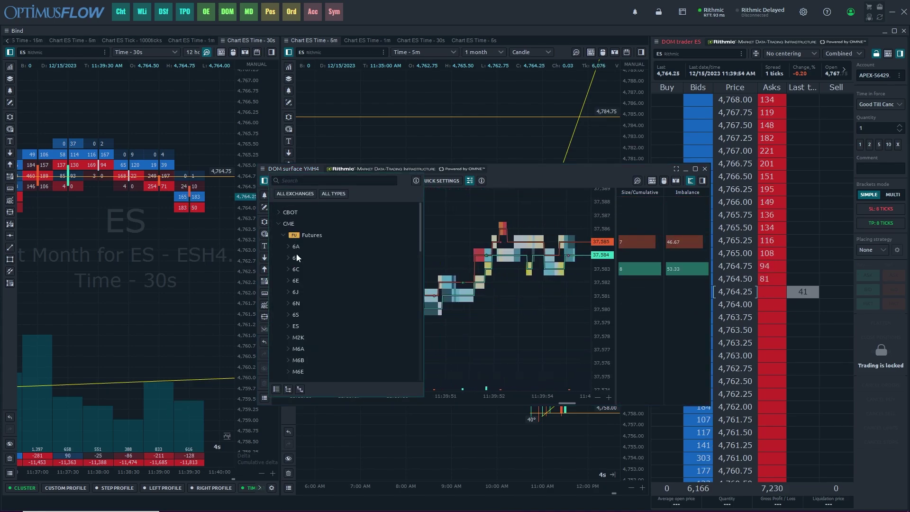
{"action": "left_click", "coordinate": [287, 326]}
{"action": "left_click", "coordinate": [337, 347]}
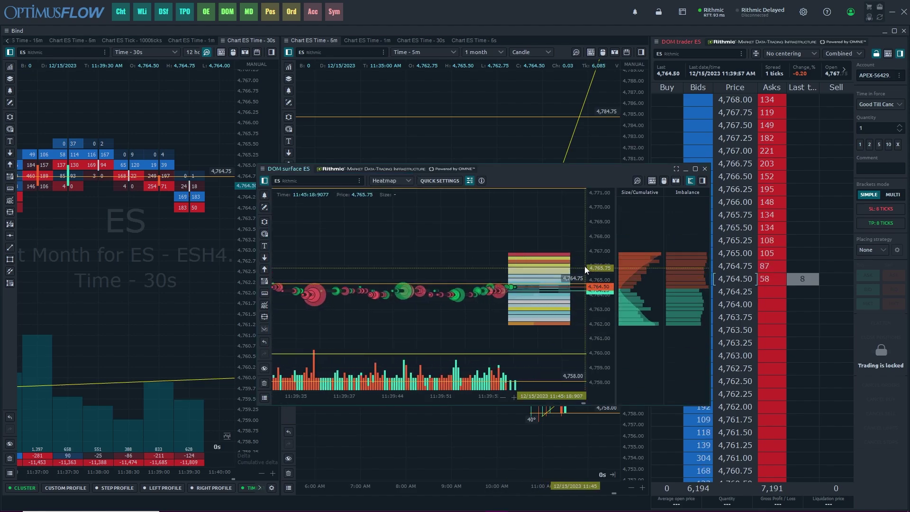
{"action": "scroll", "coordinate": [550, 263], "scroll_direction": "up", "scroll_amount": 3}
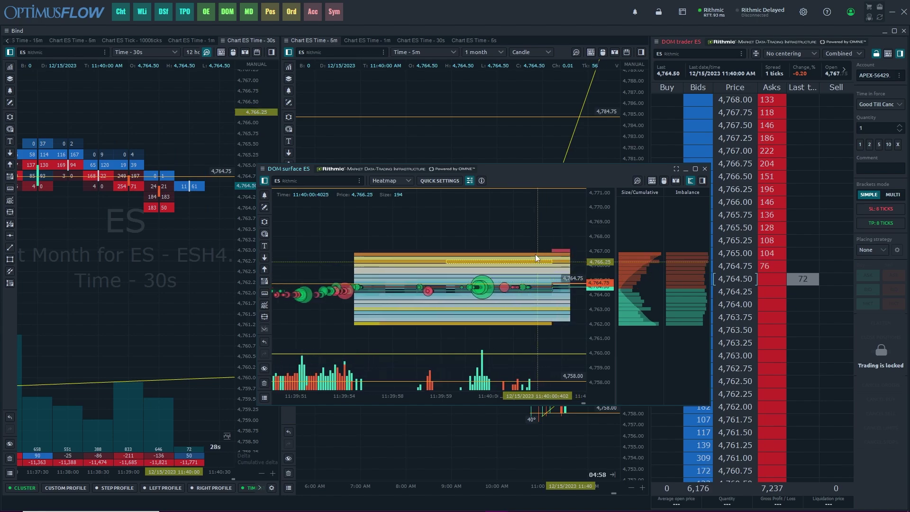
- Set the DOM levels count to 50 in the DOM surface's general settings
{"action": "right_click", "coordinate": [510, 235]}
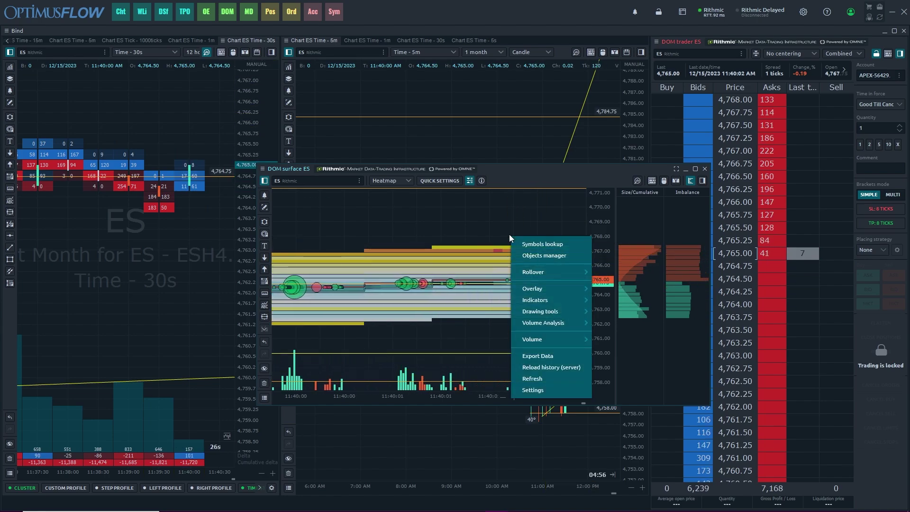
{"action": "left_click", "coordinate": [541, 389]}
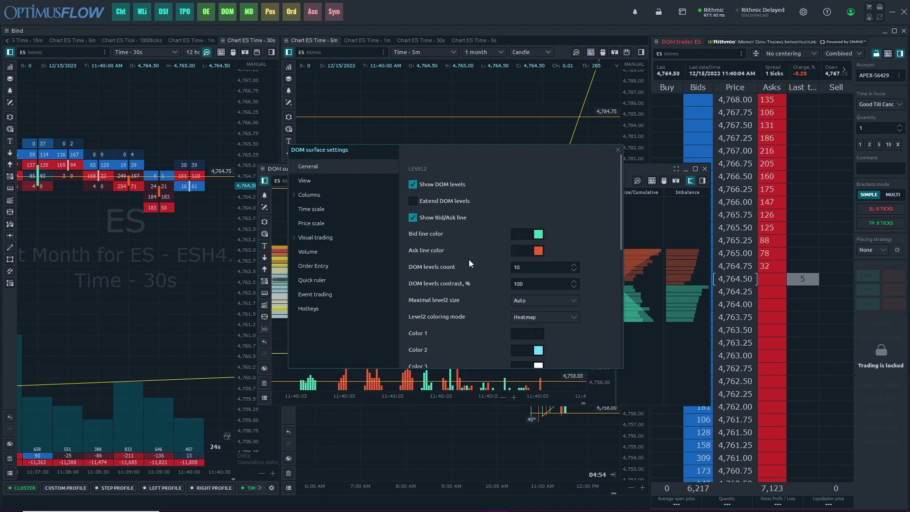
{"action": "double_click", "coordinate": [528, 268]}
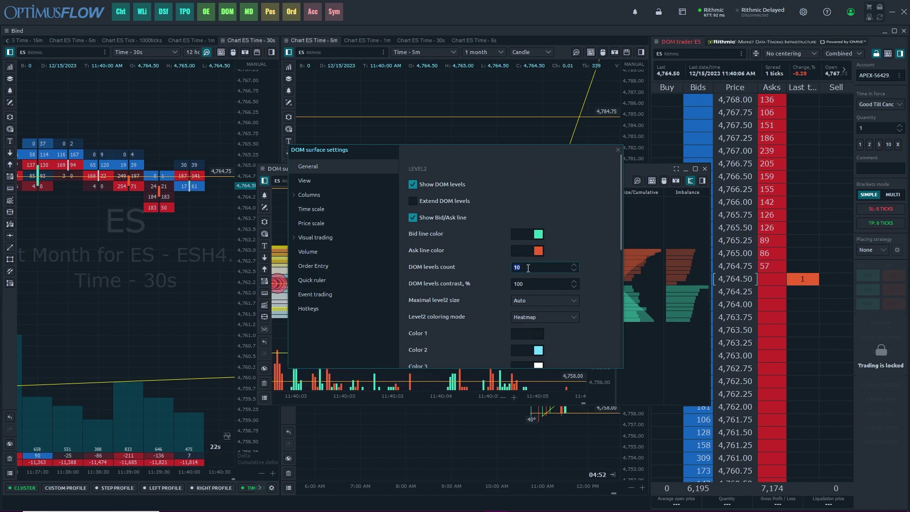
{"action": "type", "text": "50"}
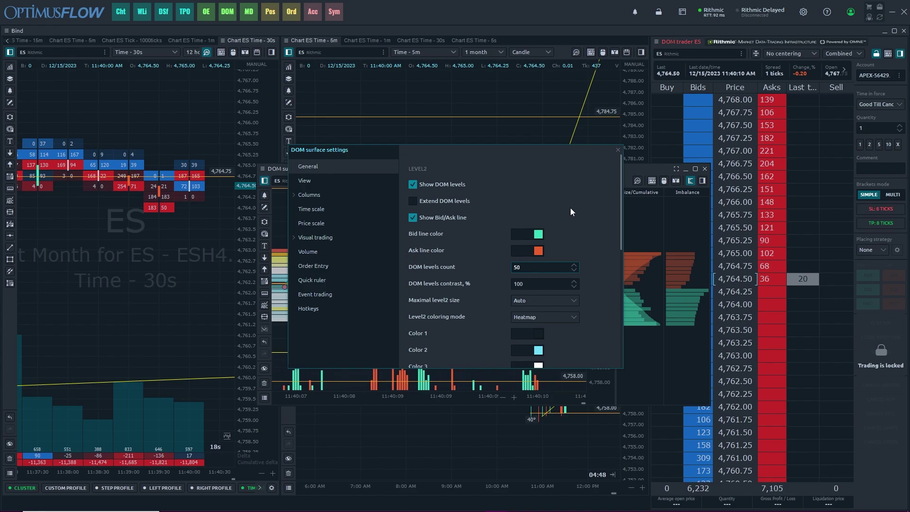
- Change the DOM surface's Level2 coloring mode to Monochrome and close the settings
{"action": "scroll", "coordinate": [586, 211], "scroll_direction": "down", "scroll_amount": 3}
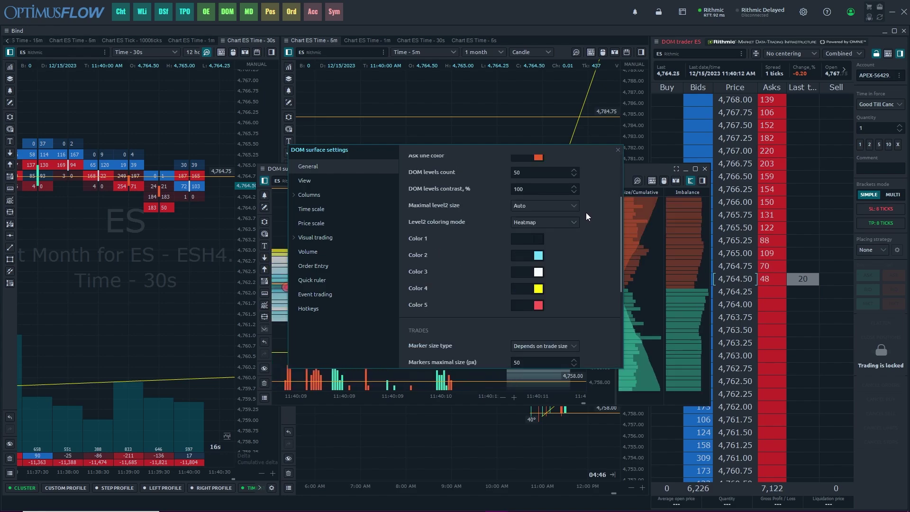
{"action": "left_click", "coordinate": [553, 222]}
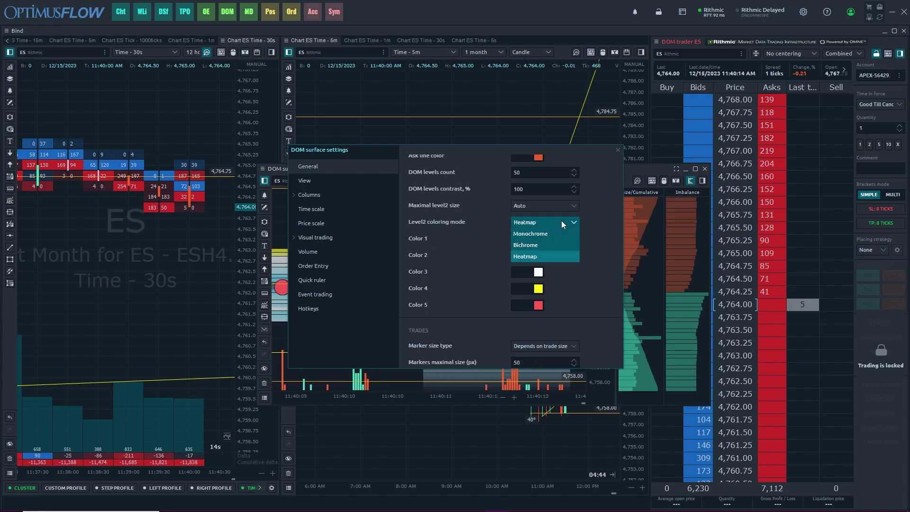
{"action": "left_click", "coordinate": [547, 232]}
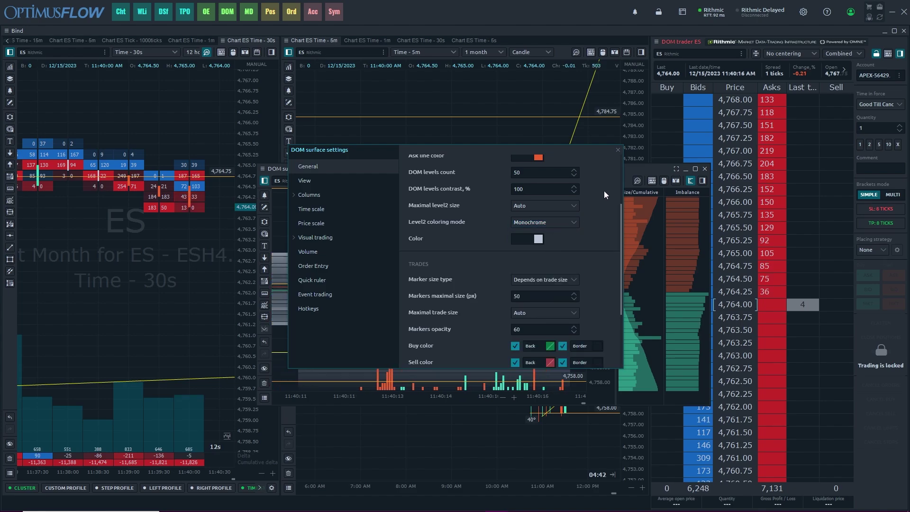
{"action": "left_click", "coordinate": [618, 150]}
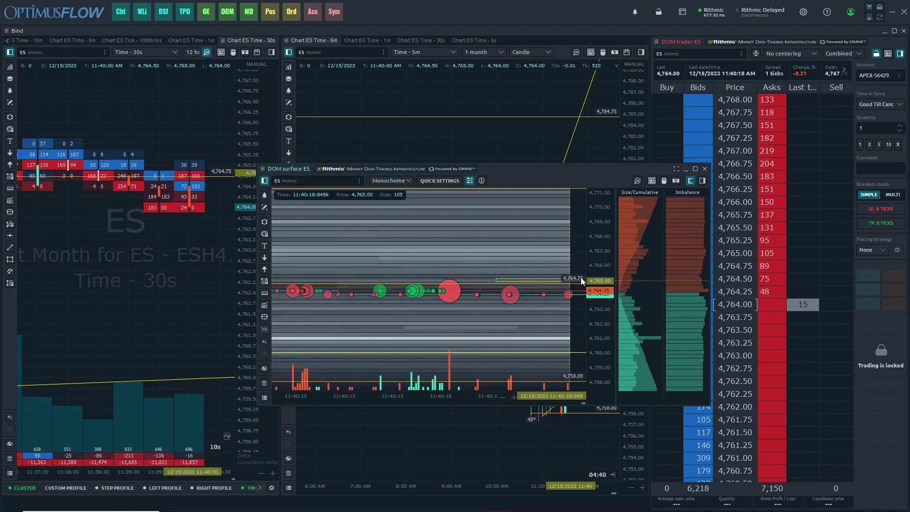
- Inspect the bright liquidity band at 4,773.00 on the DOM surface and check the same price in the DOM trader ladder
{"action": "scroll", "coordinate": [533, 284], "scroll_direction": "down", "scroll_amount": 3}
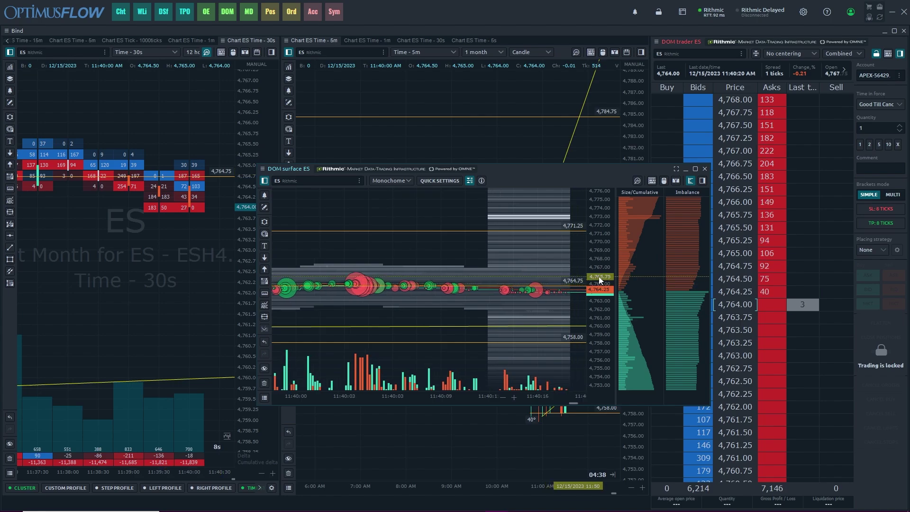
{"action": "scroll", "coordinate": [598, 277], "scroll_direction": "down", "scroll_amount": 2}
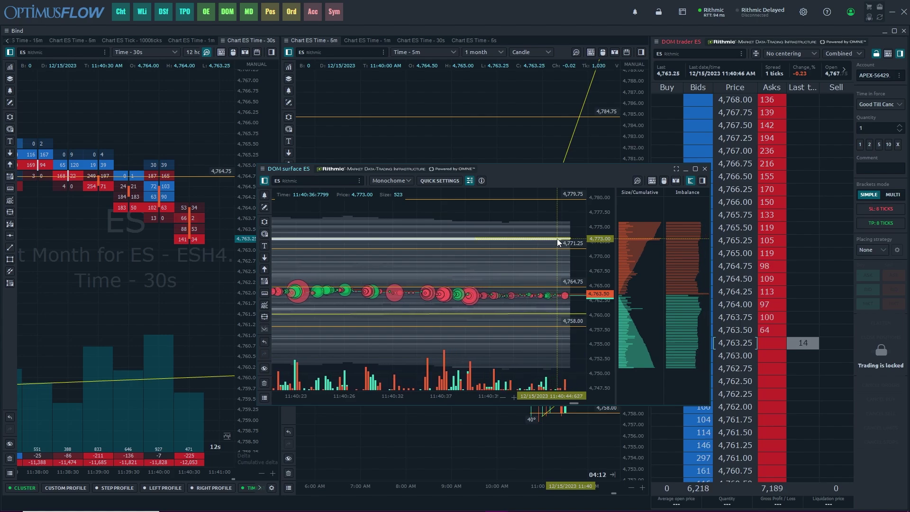
{"action": "left_click_drag", "start_coordinate": [576, 169], "coordinate": [468, 172]}
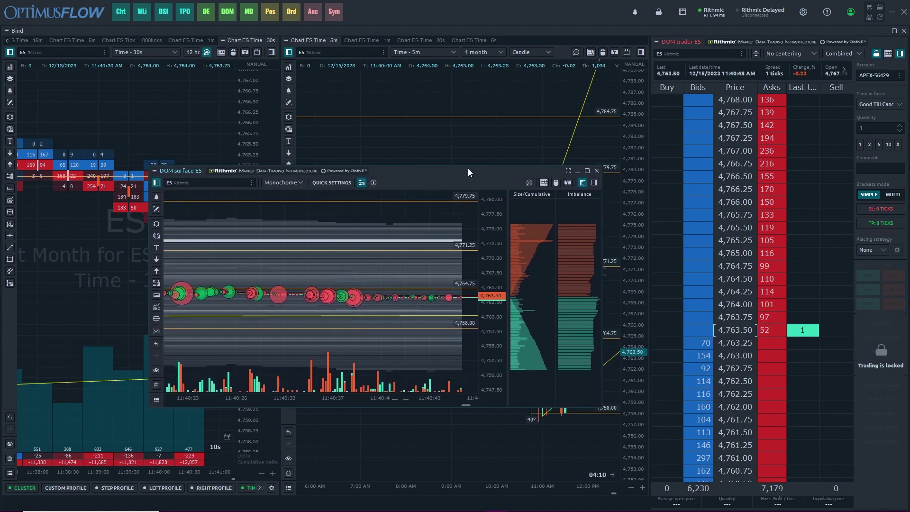
{"action": "left_click", "coordinate": [735, 273]}
{"action": "scroll", "coordinate": [737, 283], "scroll_direction": "up", "scroll_amount": 9}
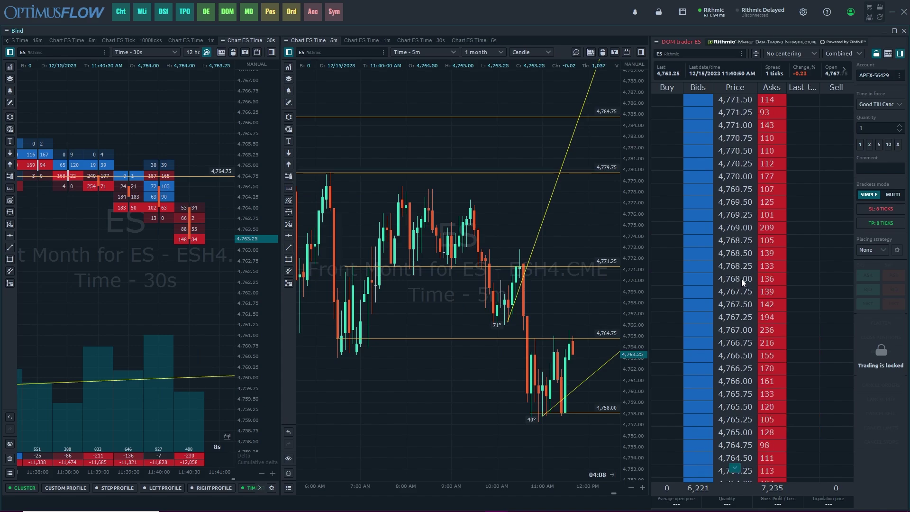
{"action": "scroll", "coordinate": [743, 278], "scroll_direction": "up", "scroll_amount": 5}
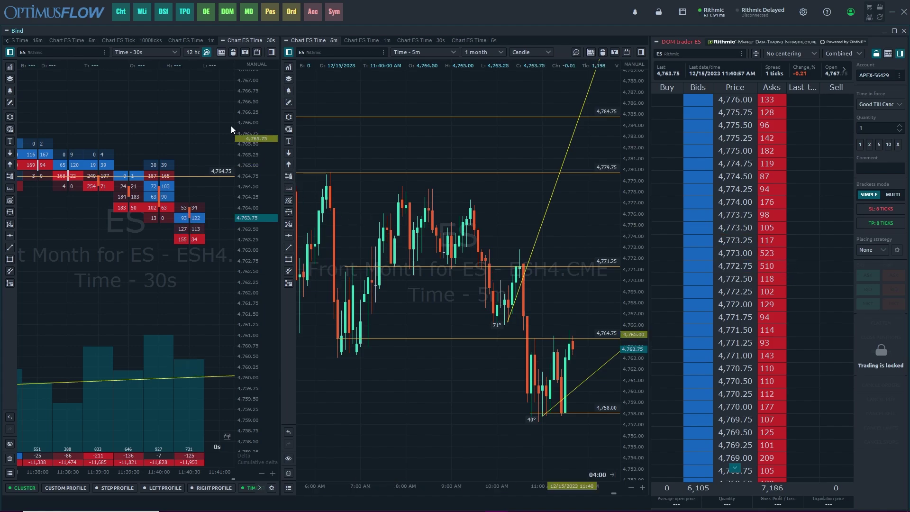
- Draw a horizontal ray at 4,772.75 from the swing high preceding the late-morning drop on the 5-minute ES chart
{"action": "left_click", "coordinate": [289, 235]}
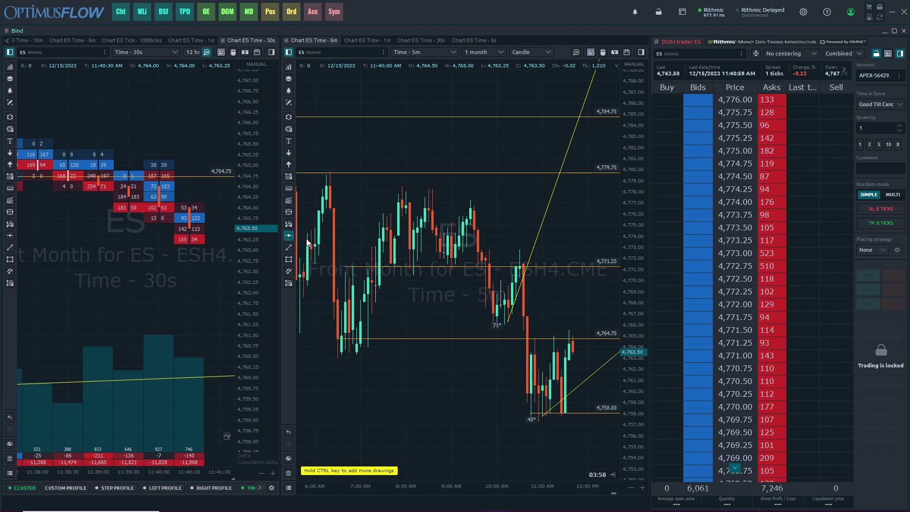
{"action": "left_click", "coordinate": [520, 250]}
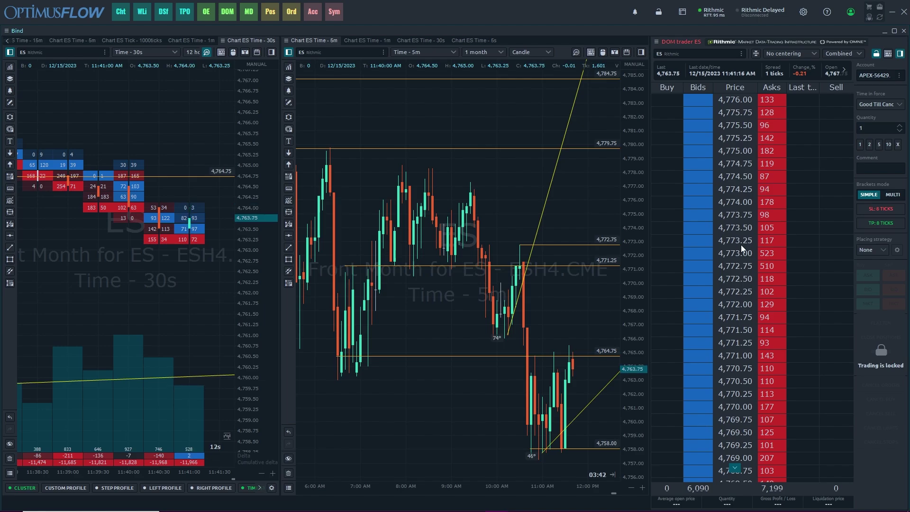
- Examine the resting orders in the DOM trader ladder from 4,778.00 down past the current price against the 5-minute chart's levels
{"action": "scroll", "coordinate": [739, 237], "scroll_direction": "down", "scroll_amount": 2}
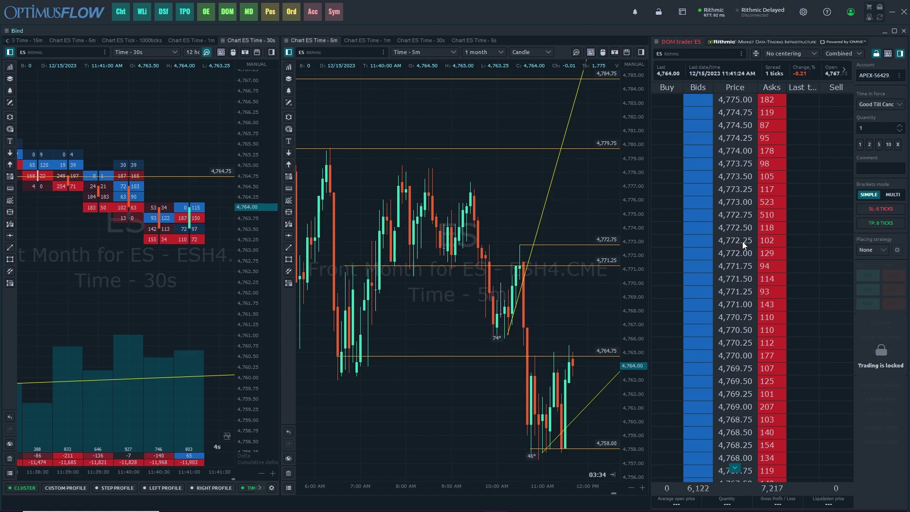
{"action": "scroll", "coordinate": [742, 241], "scroll_direction": "down", "scroll_amount": 3}
{"action": "left_click_drag", "start_coordinate": [557, 326], "coordinate": [531, 284]}
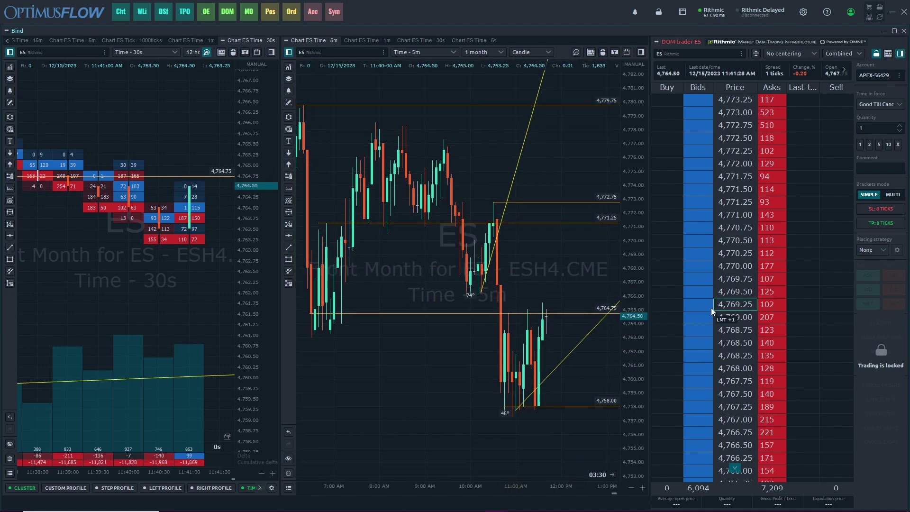
{"action": "scroll", "coordinate": [725, 291], "scroll_direction": "up", "scroll_amount": 6}
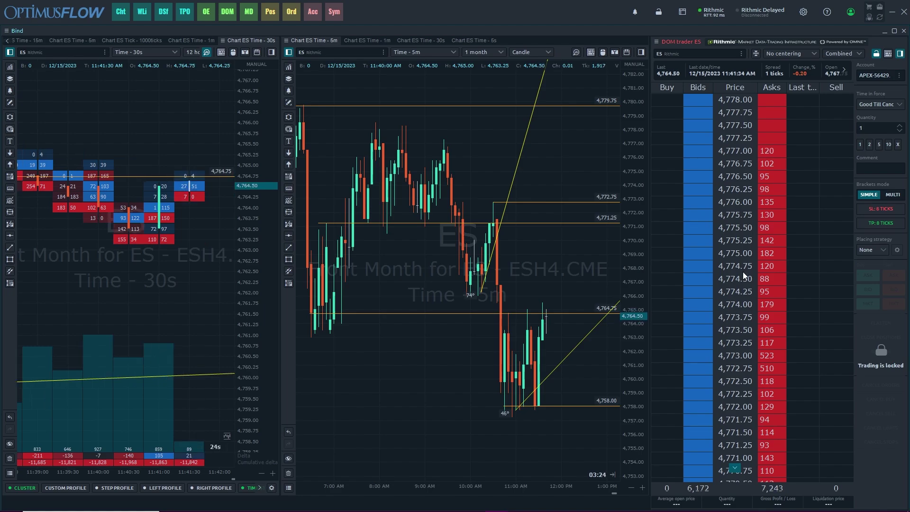
{"action": "scroll", "coordinate": [742, 272], "scroll_direction": "down", "scroll_amount": 8}
{"action": "scroll", "coordinate": [740, 274], "scroll_direction": "down", "scroll_amount": 5}
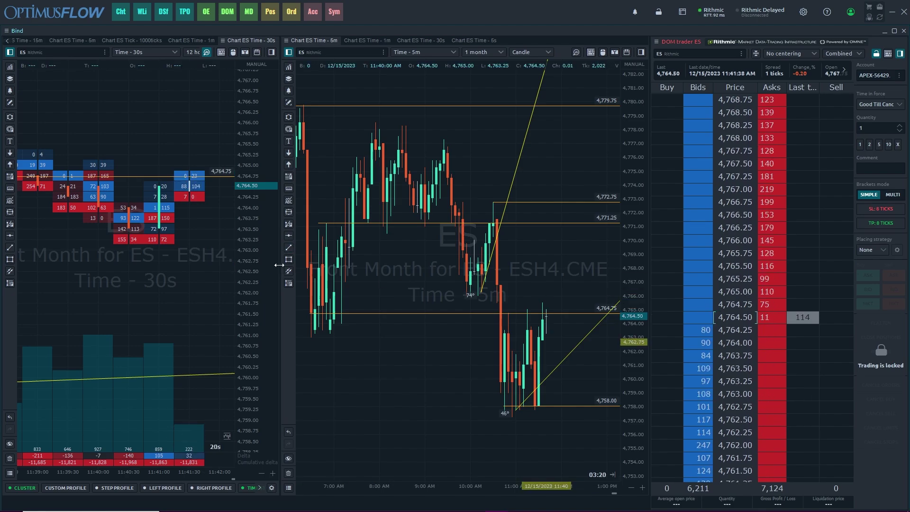
- Widen the 30-second chart and examine its footprint clusters around 11:03 AM alongside the DOM trader's resting bids below the current price
{"action": "left_click_drag", "start_coordinate": [281, 266], "coordinate": [497, 265]}
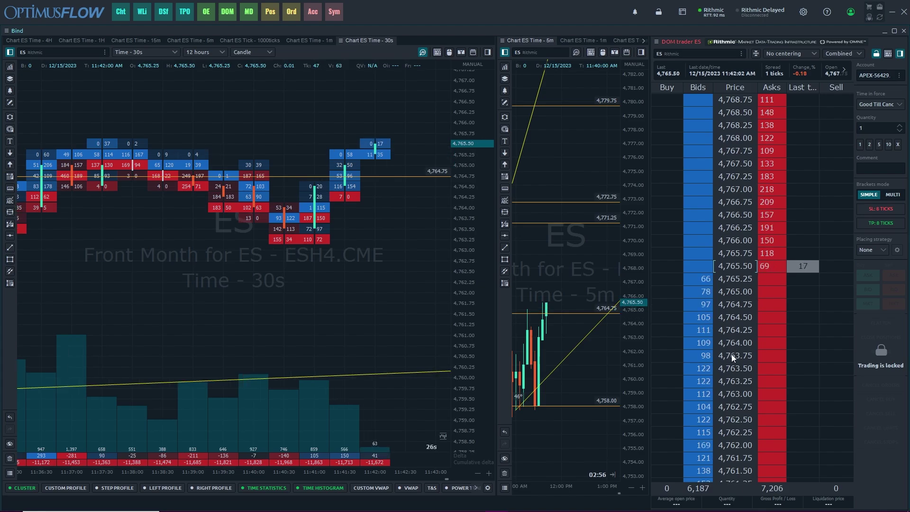
{"action": "scroll", "coordinate": [734, 354], "scroll_direction": "down", "scroll_amount": 2}
{"action": "scroll", "coordinate": [733, 354], "scroll_direction": "down", "scroll_amount": 1}
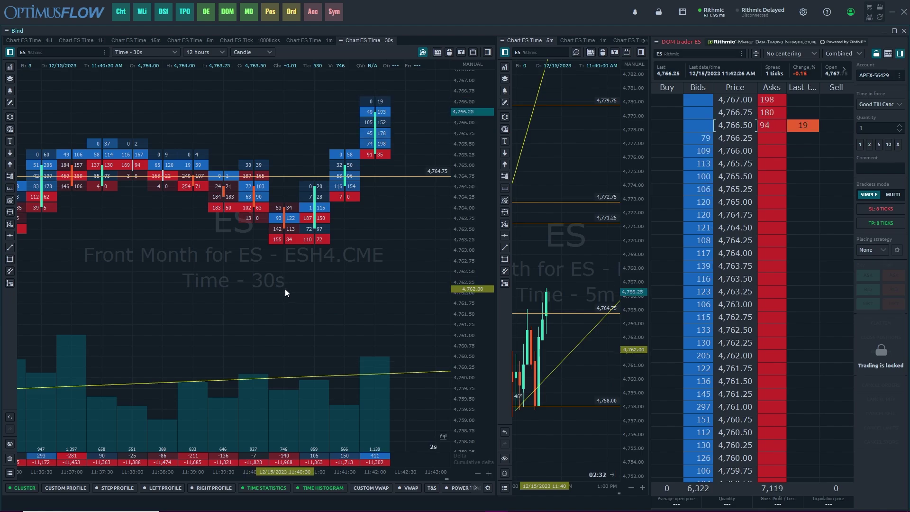
{"action": "mouse_move", "coordinate": [285, 289]}
{"action": "left_mouse_down"}
{"action": "mouse_move", "coordinate": [341, 291]}
{"action": "mouse_move", "coordinate": [250, 290]}
{"action": "mouse_move", "coordinate": [342, 292]}
{"action": "mouse_move", "coordinate": [268, 297]}
{"action": "mouse_move", "coordinate": [336, 314]}
{"action": "mouse_move", "coordinate": [196, 245]}
{"action": "mouse_move", "coordinate": [295, 280]}
{"action": "mouse_move", "coordinate": [240, 308]}
{"action": "mouse_move", "coordinate": [320, 301]}
{"action": "mouse_move", "coordinate": [309, 279]}
{"action": "mouse_move", "coordinate": [343, 268]}
{"action": "mouse_move", "coordinate": [284, 262]}
{"action": "mouse_move", "coordinate": [308, 259]}
{"action": "mouse_move", "coordinate": [280, 272]}
{"action": "left_mouse_up"}
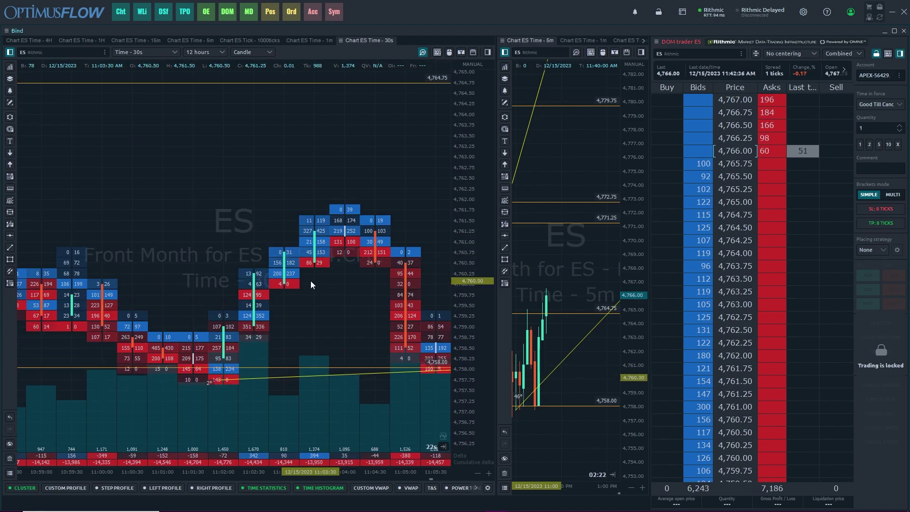